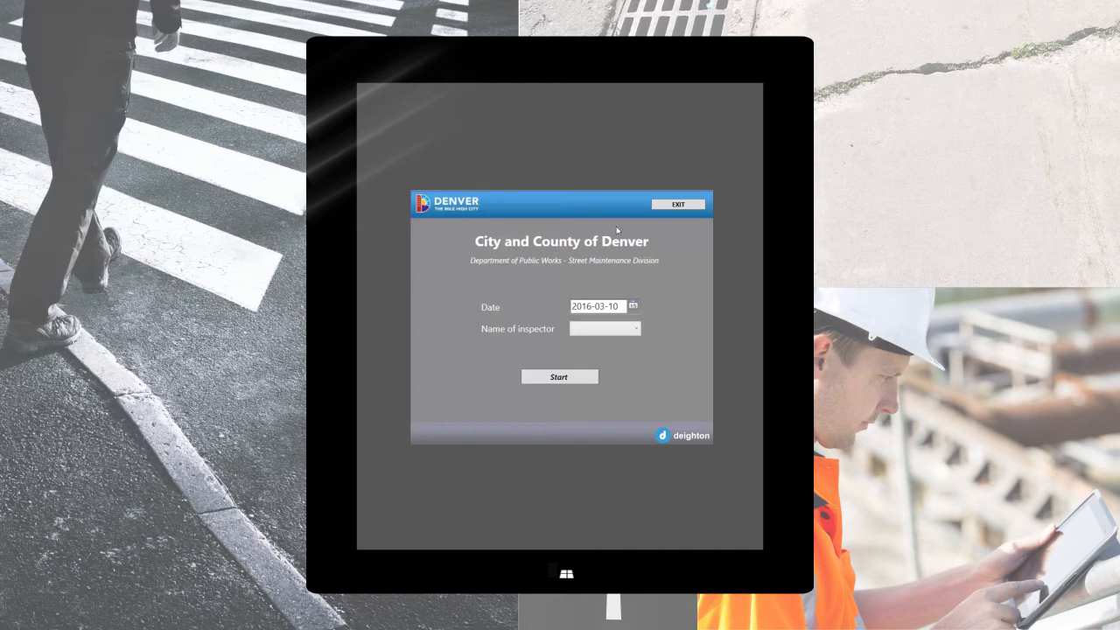
# Log in as Inspector 6 and start the inspection session
pyautogui.click(634, 329)
pyautogui.click(624, 415)
pyautogui.click(561, 378)
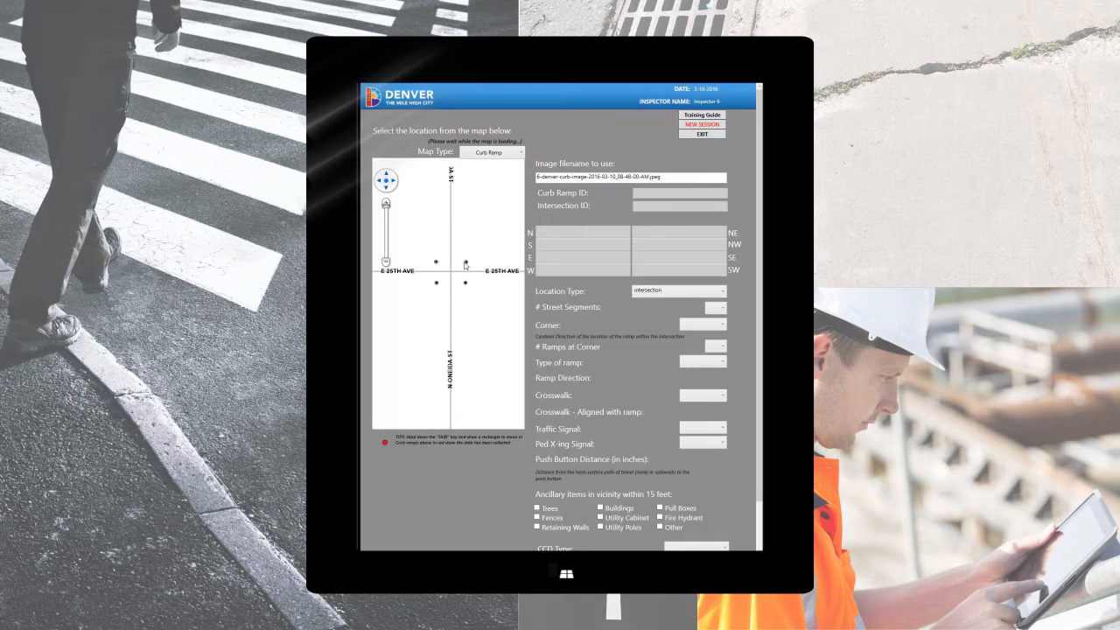
# Select curb ramp 141 at the northeast corner, confirm it, and keep the Curb Ramp map type
pyautogui.click(466, 265)
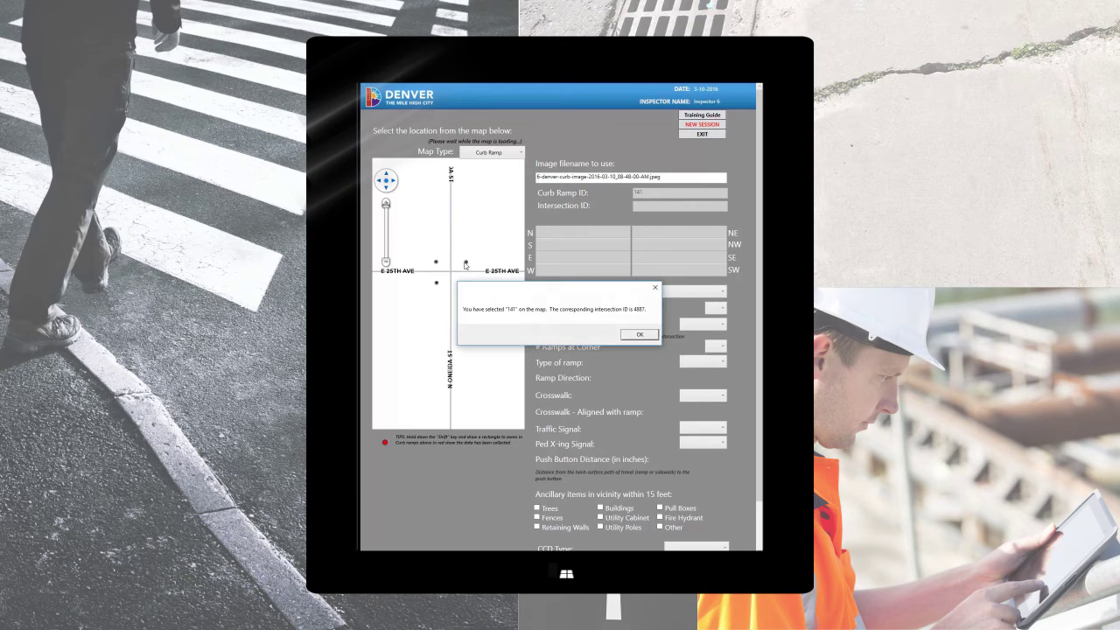
pyautogui.click(631, 336)
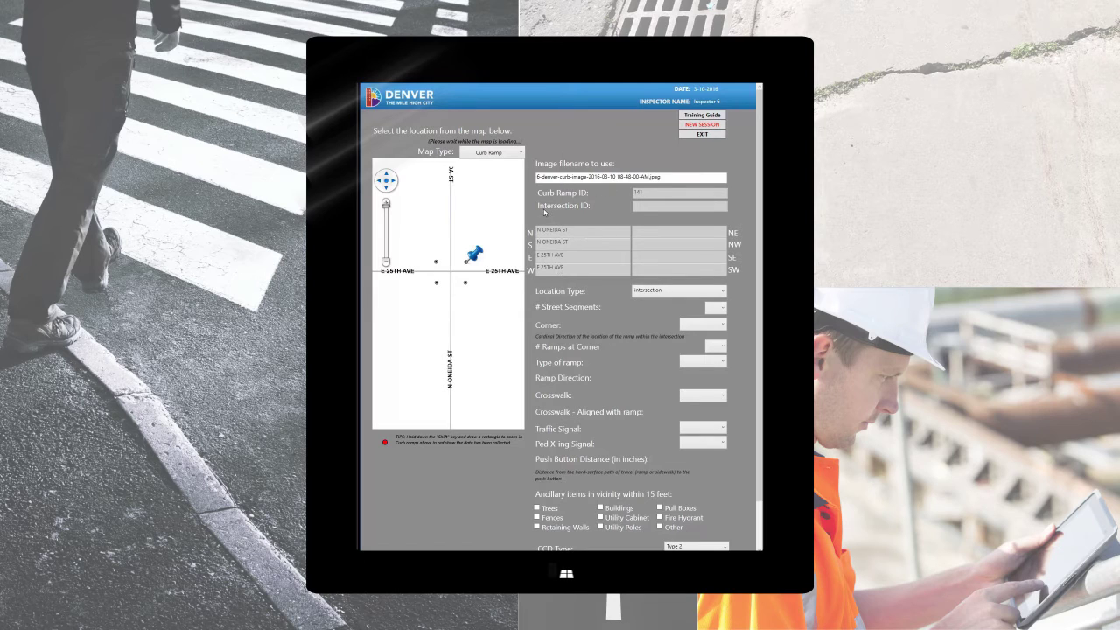
pyautogui.click(523, 155)
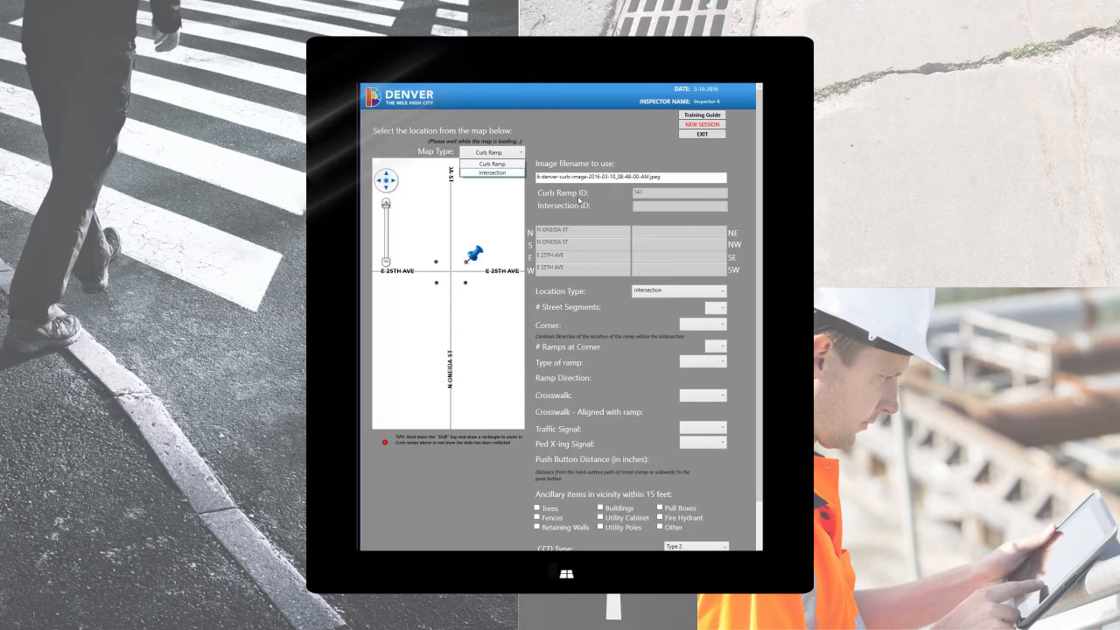
pyautogui.click(521, 153)
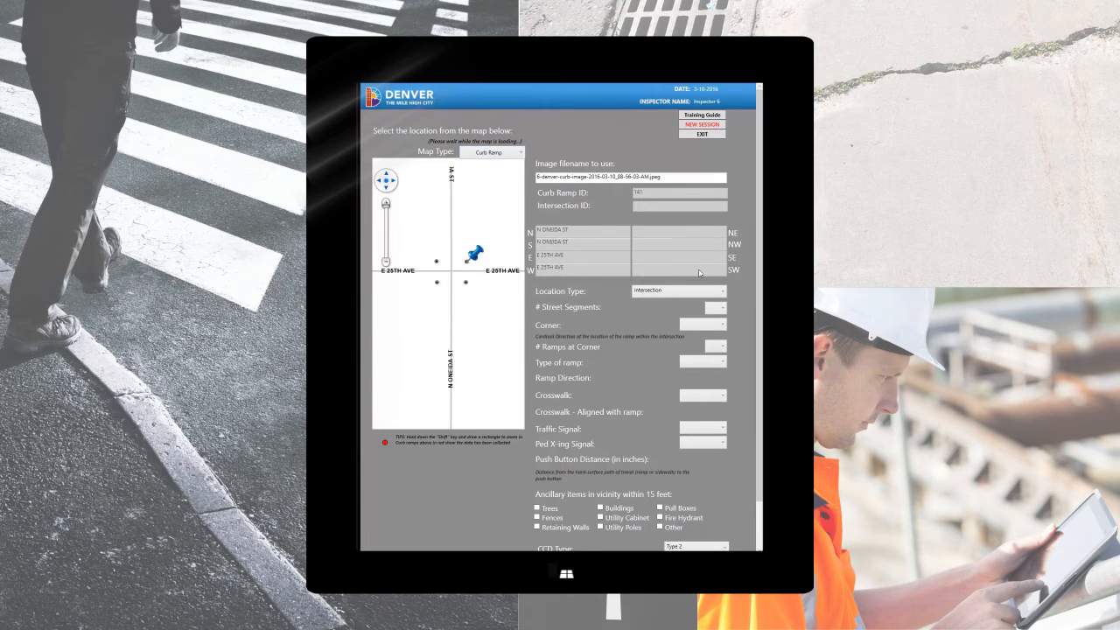
# Record 2 street segments, a Northeast corner and 1 ramp at the corner
pyautogui.click(719, 309)
pyautogui.click(723, 329)
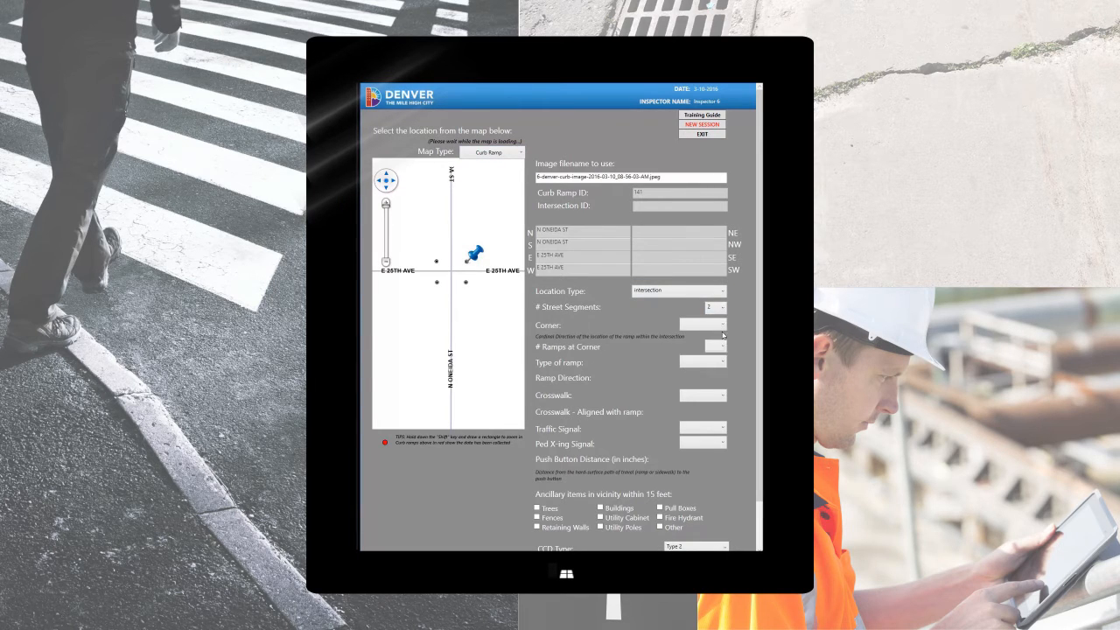
pyautogui.click(723, 328)
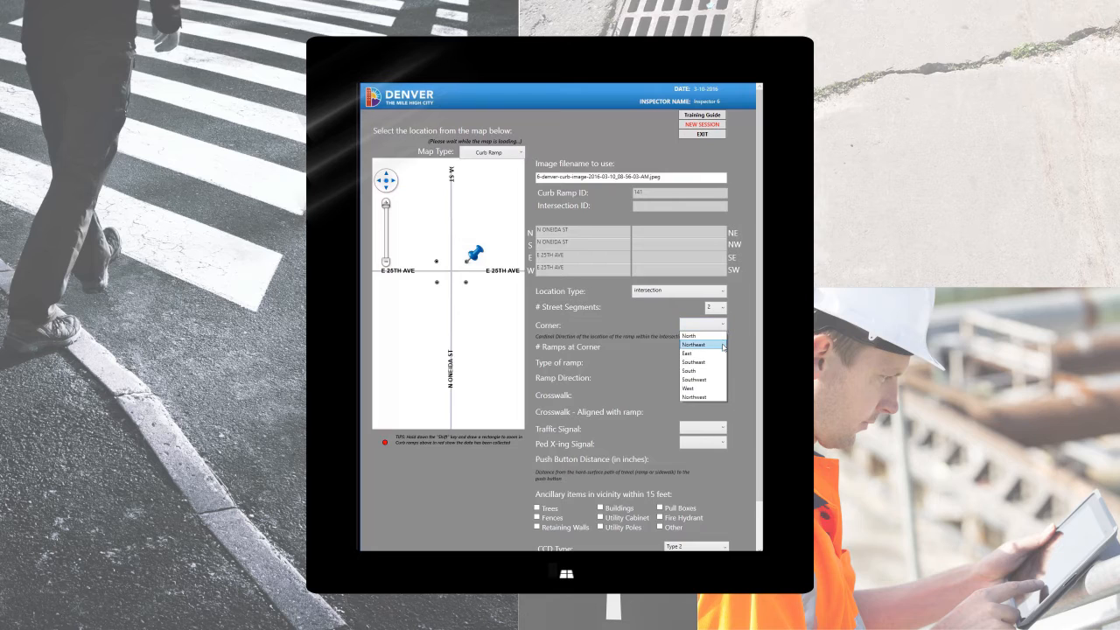
pyautogui.click(723, 347)
pyautogui.click(722, 347)
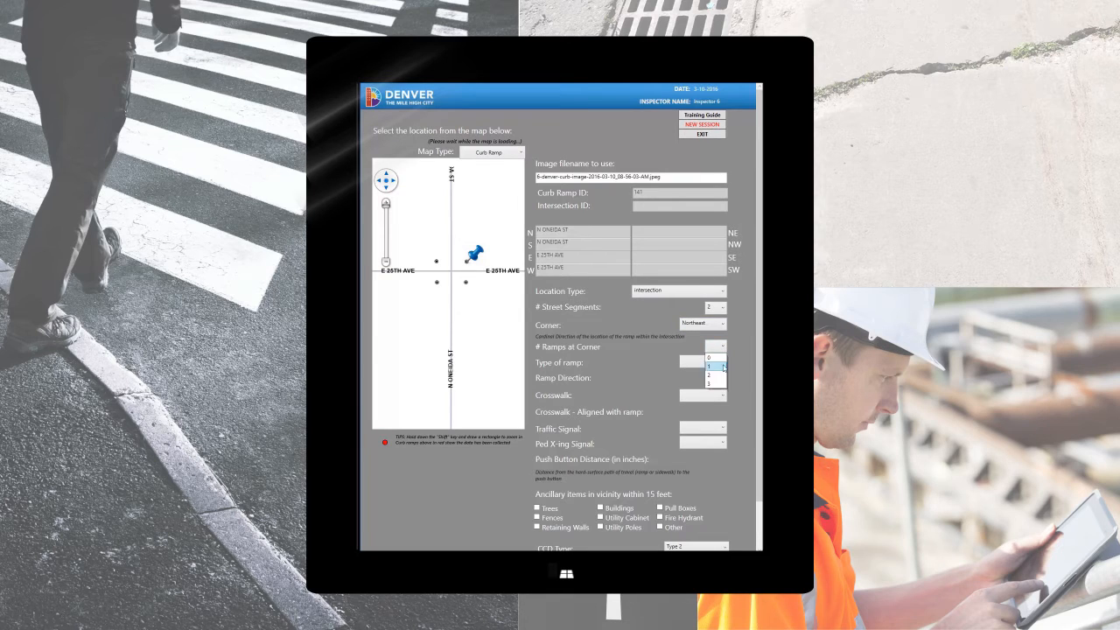
pyautogui.click(723, 366)
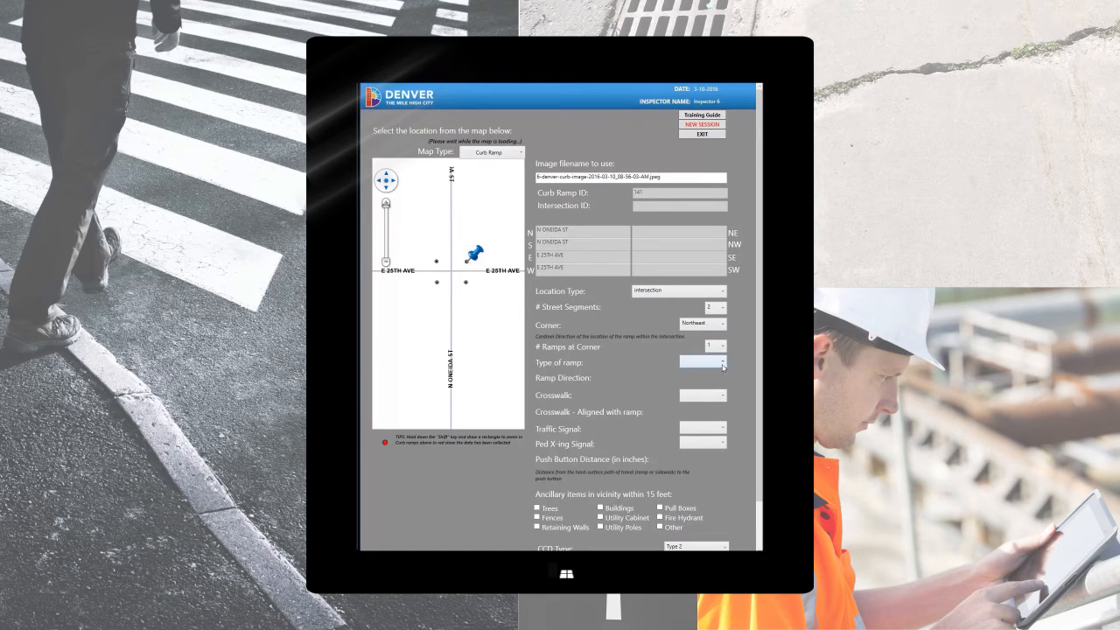
# Set ramp type Directional facing Southwest with crosswalk Yes, then advance to measurements
pyautogui.click(723, 367)
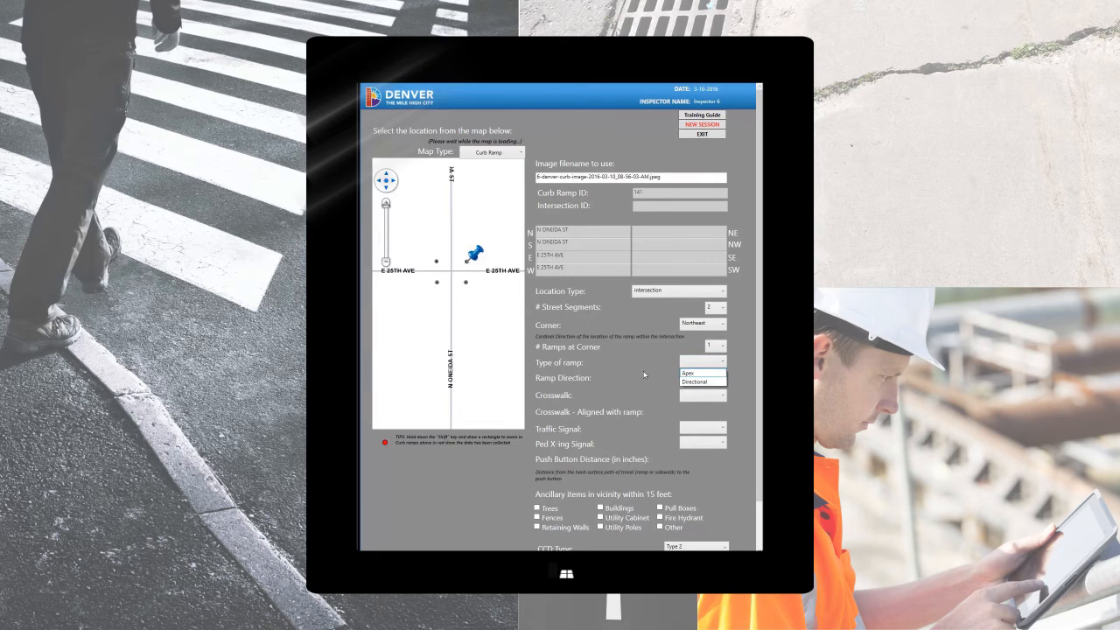
pyautogui.click(691, 382)
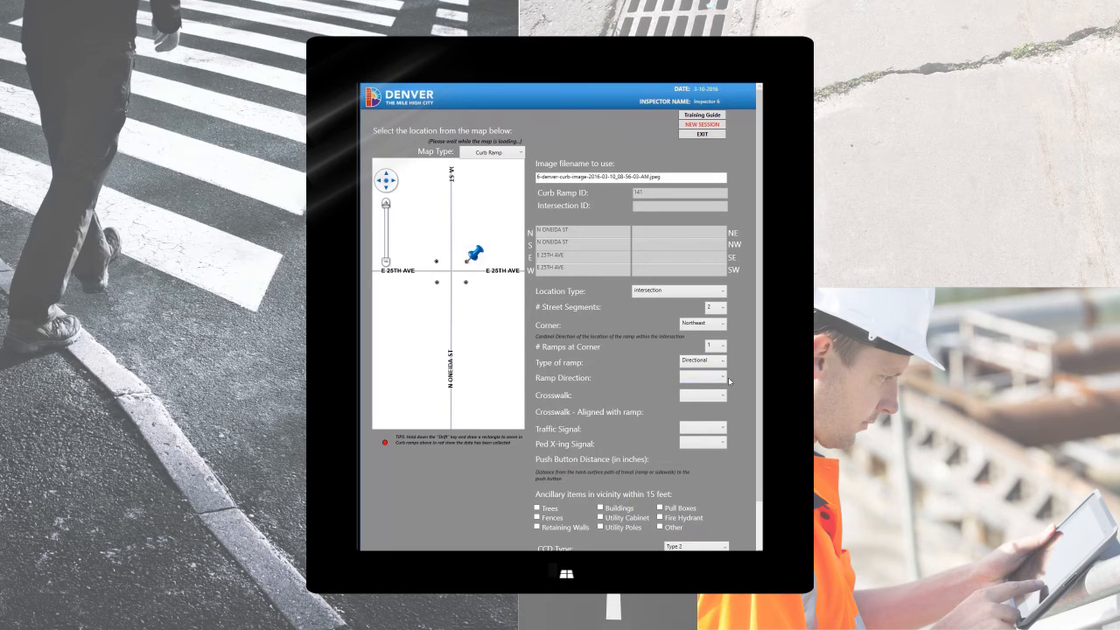
pyautogui.click(724, 379)
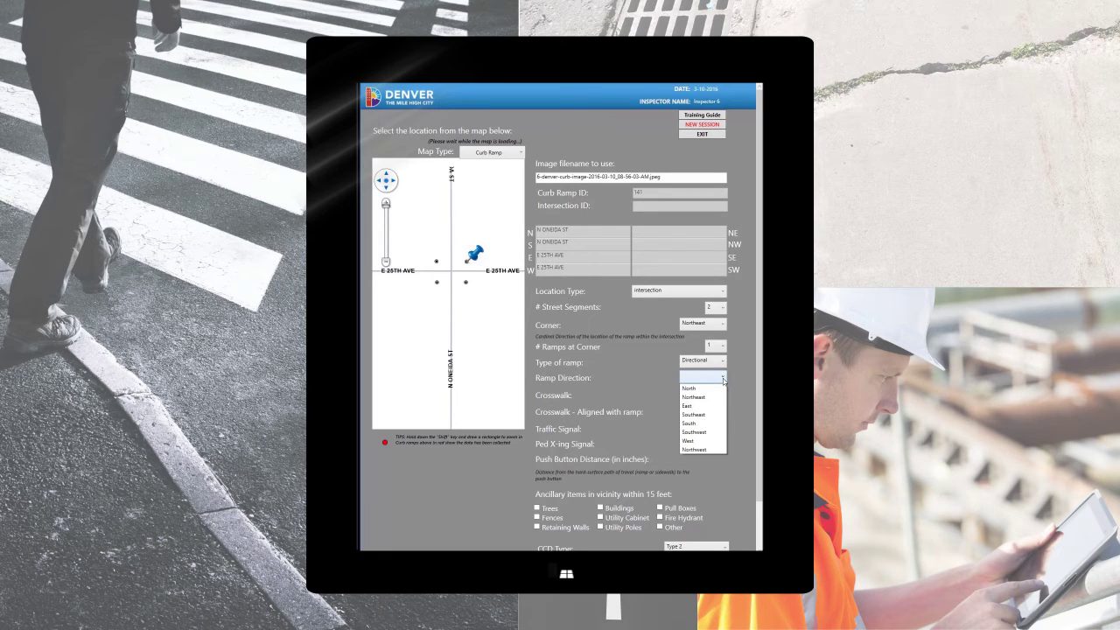
pyautogui.click(714, 431)
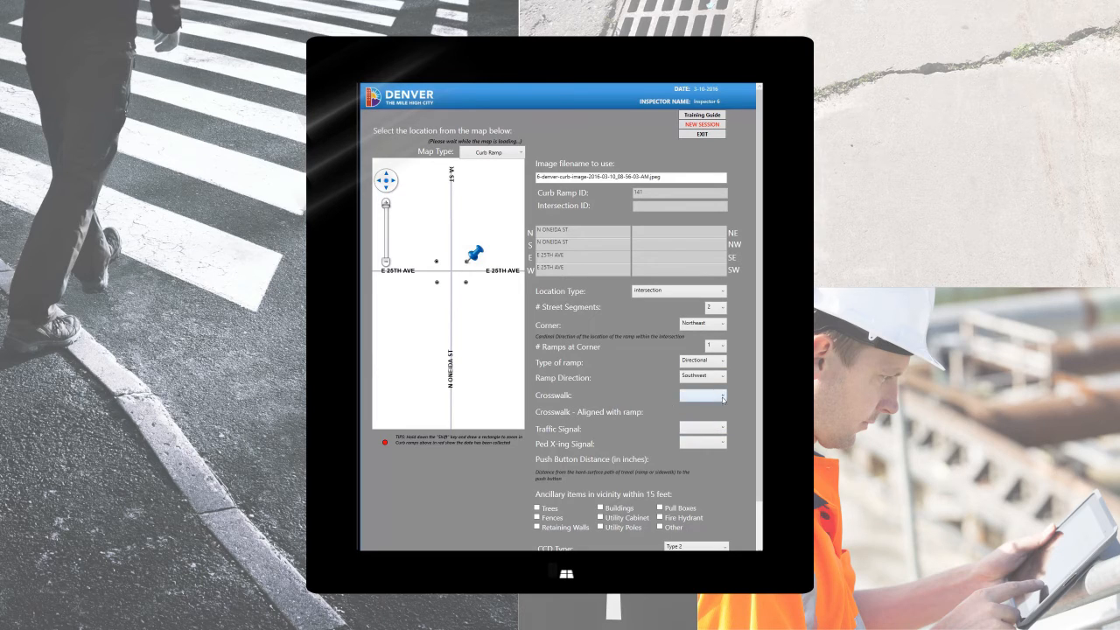
pyautogui.click(724, 396)
pyautogui.click(720, 411)
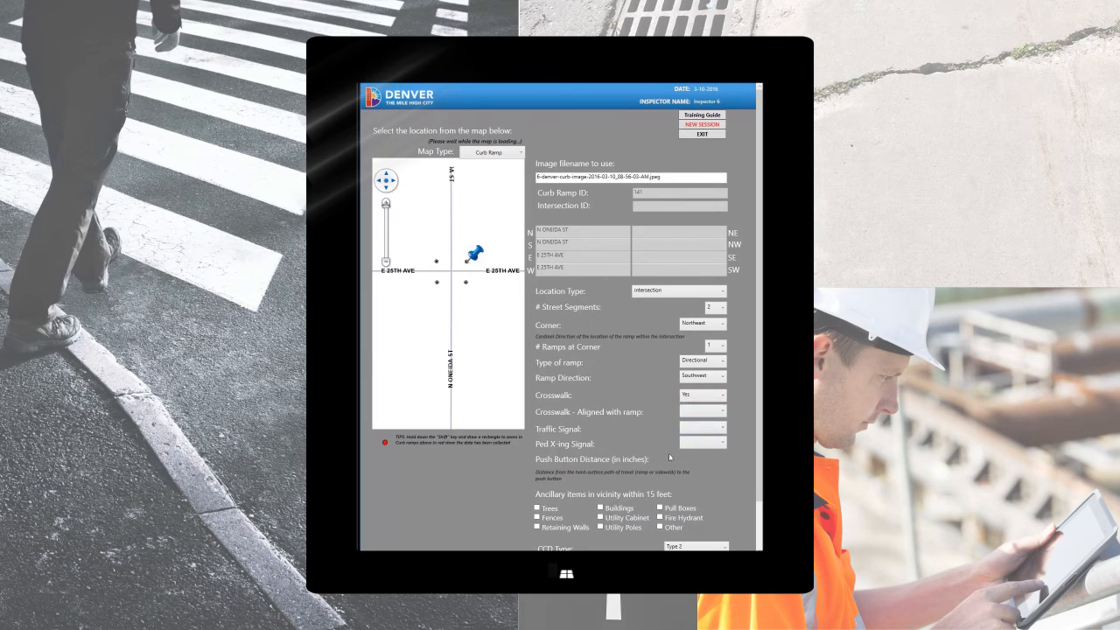
pyautogui.scroll(-2, 679, 545)
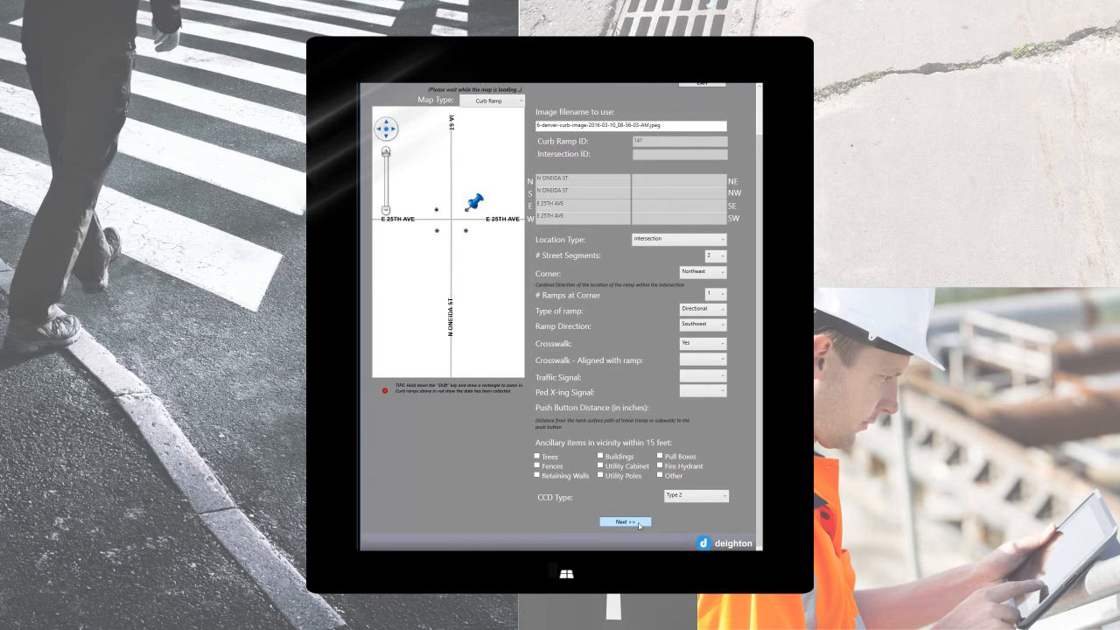
pyautogui.click(640, 524)
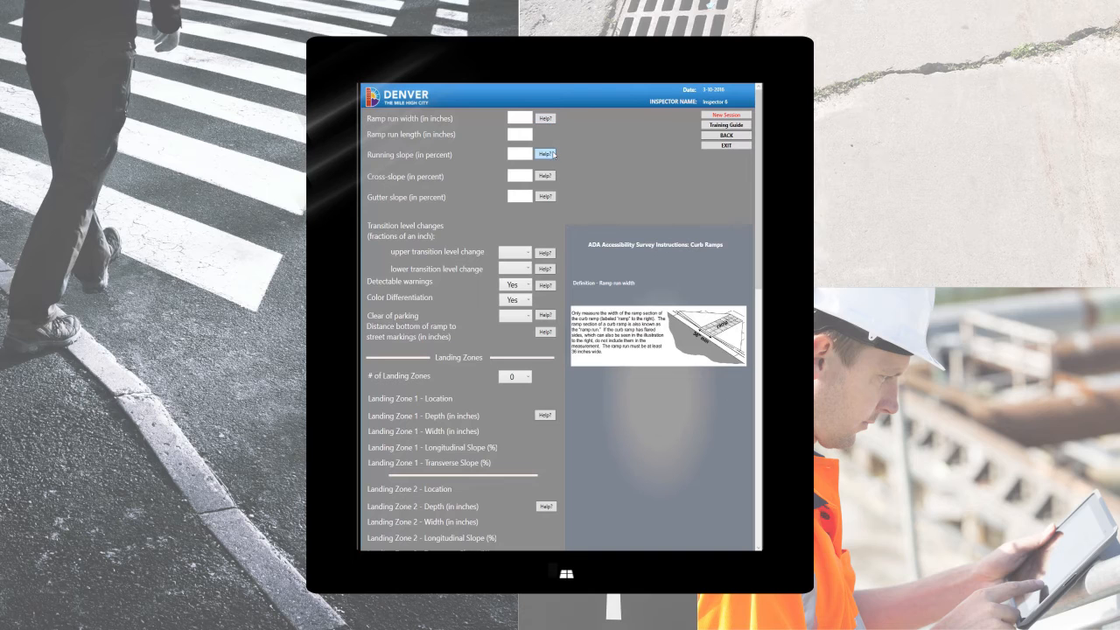
# View the Help definitions for running slope and cross-slope
pyautogui.click(553, 154)
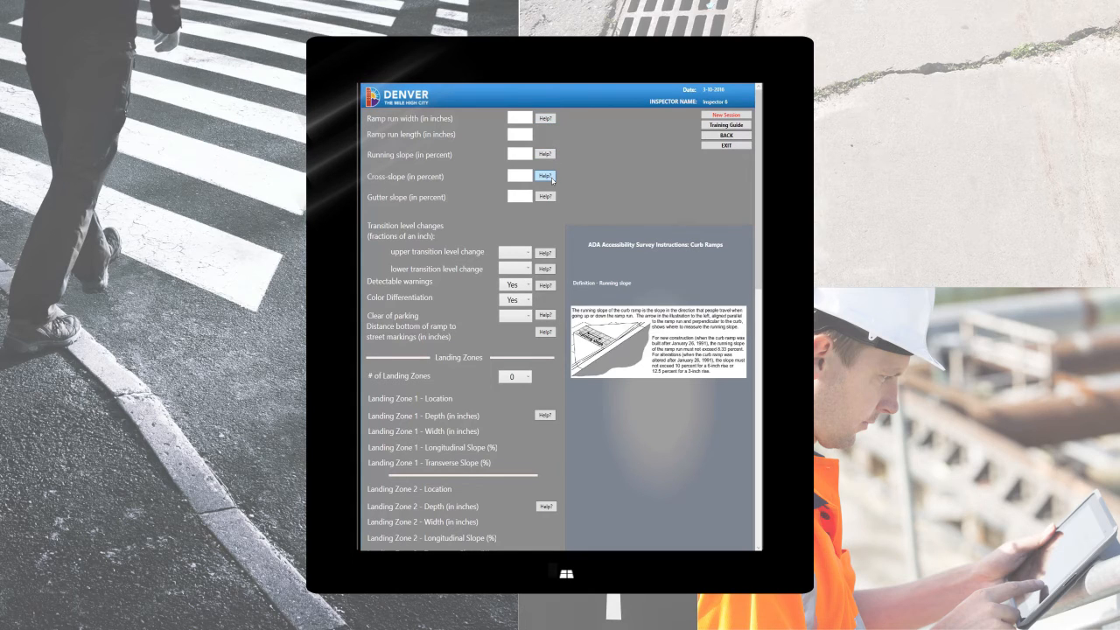
pyautogui.click(552, 178)
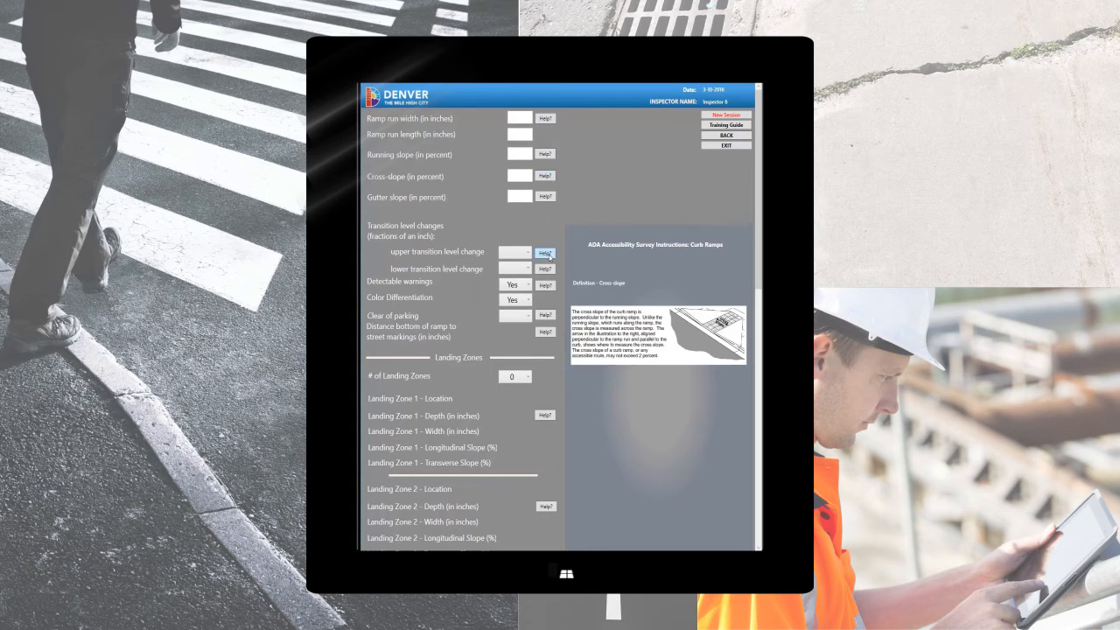
pyautogui.scroll(-5, 435, 351)
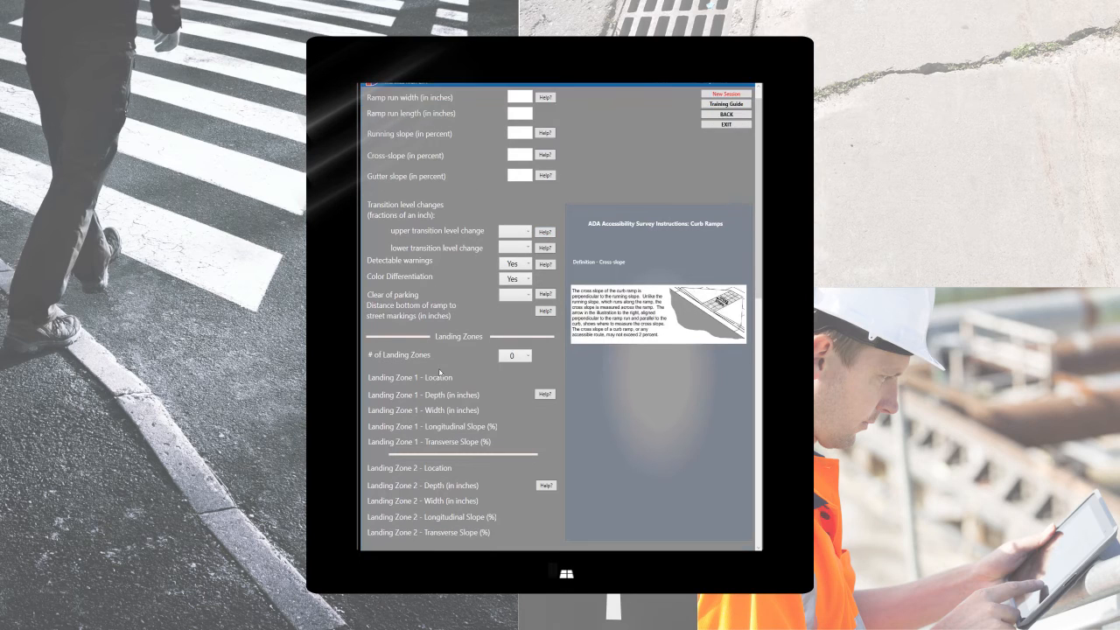
pyautogui.scroll(-2, 442, 392)
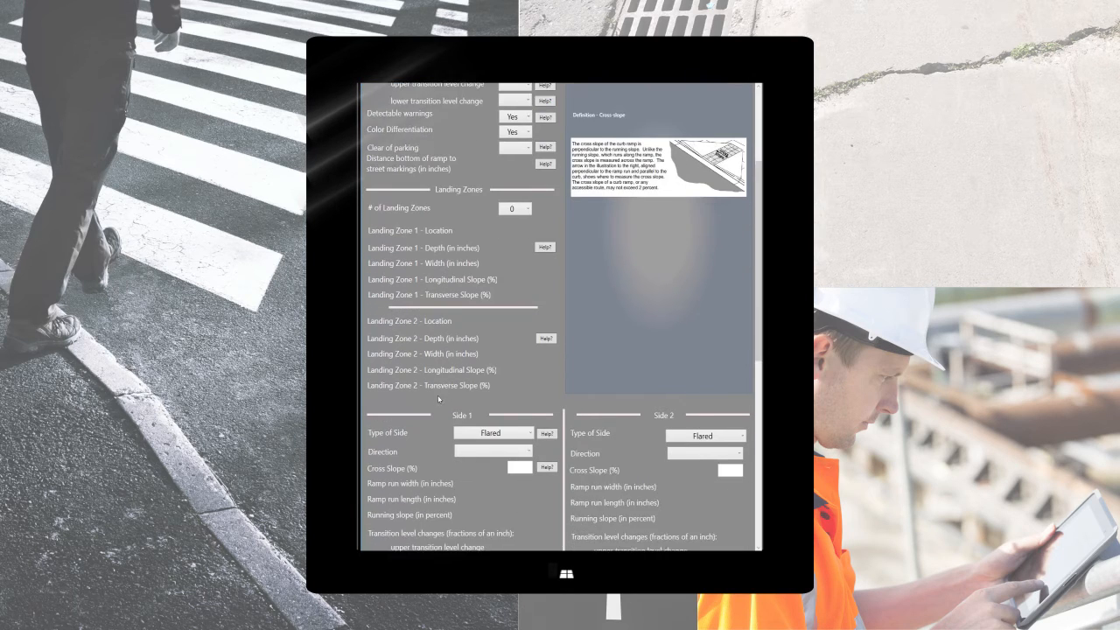
pyautogui.scroll(-2, 444, 395)
pyautogui.scroll(-2, 448, 401)
pyautogui.scroll(-2, 464, 413)
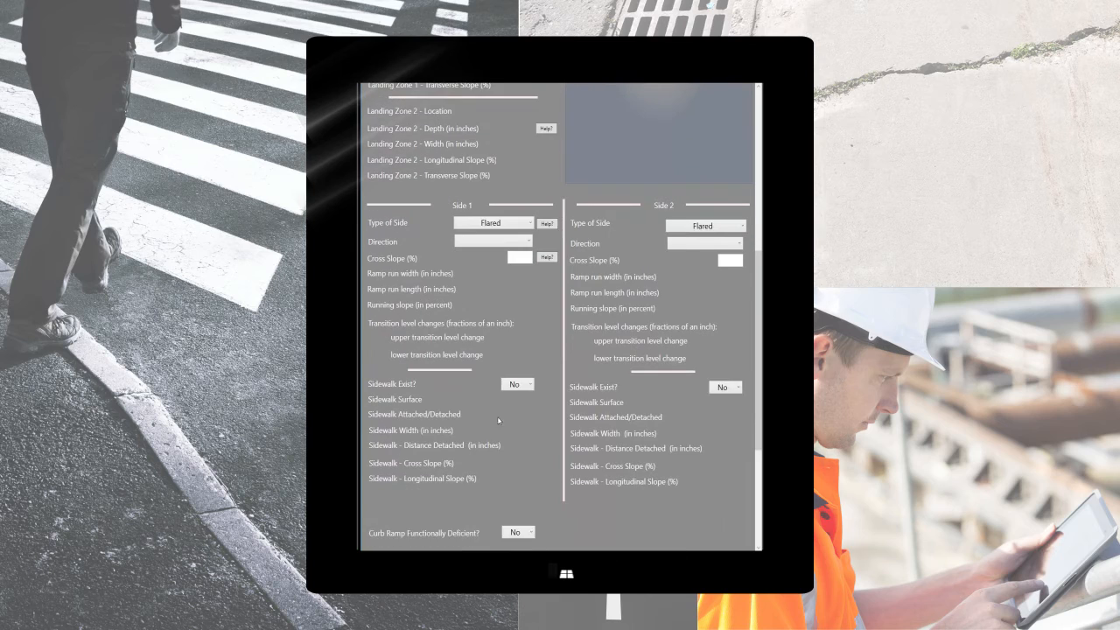
pyautogui.scroll(-2, 621, 356)
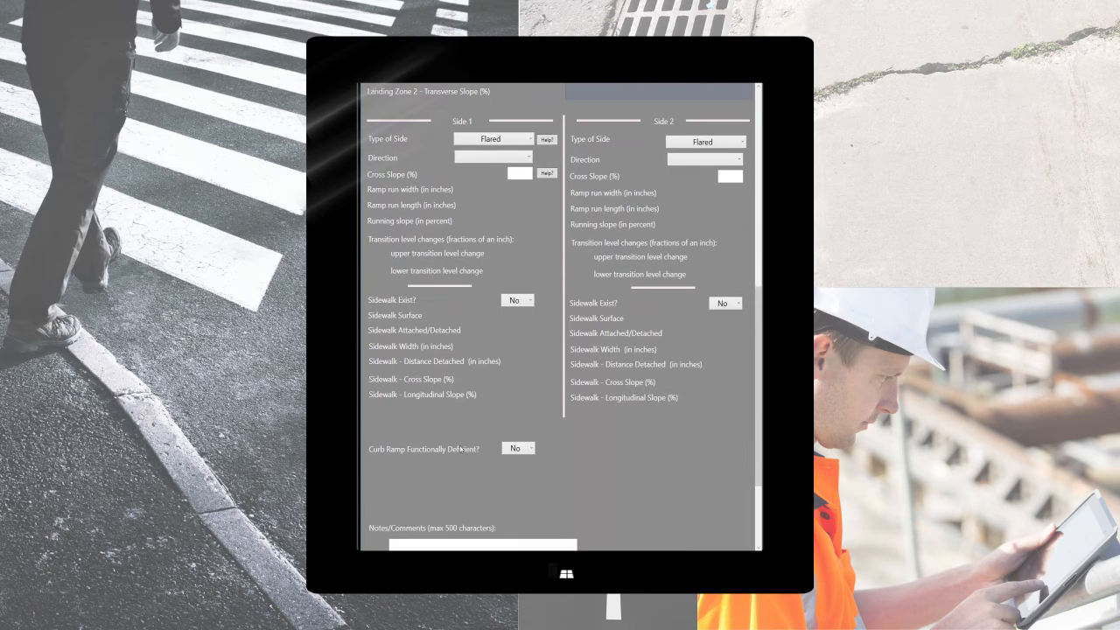
pyautogui.scroll(-3, 461, 448)
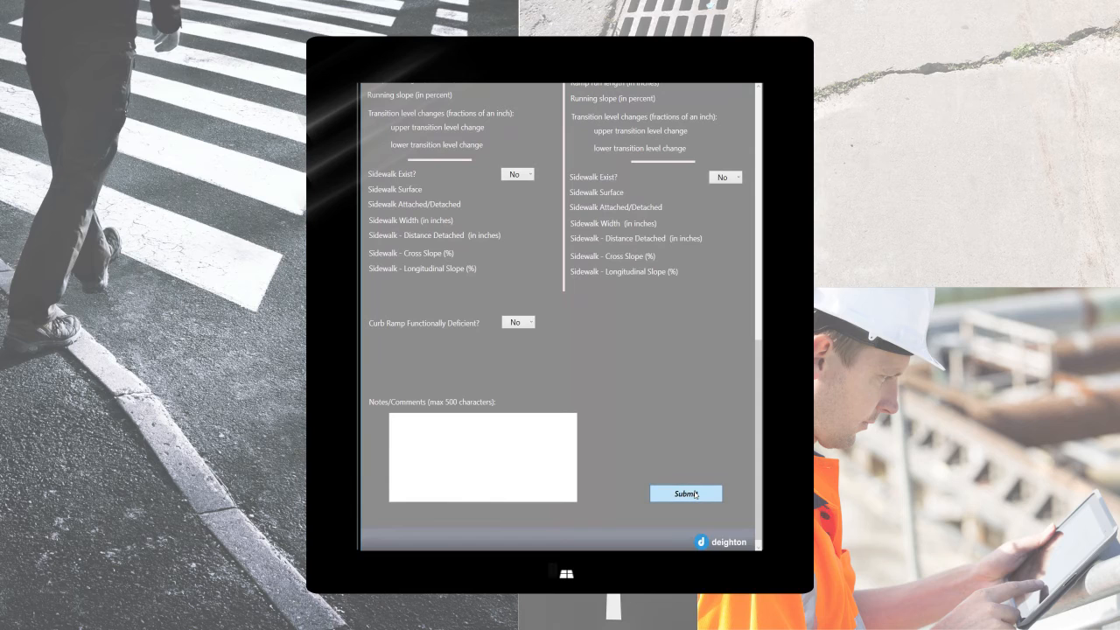
# Submit the completed inspection record, returning to the start screen
pyautogui.click(695, 495)
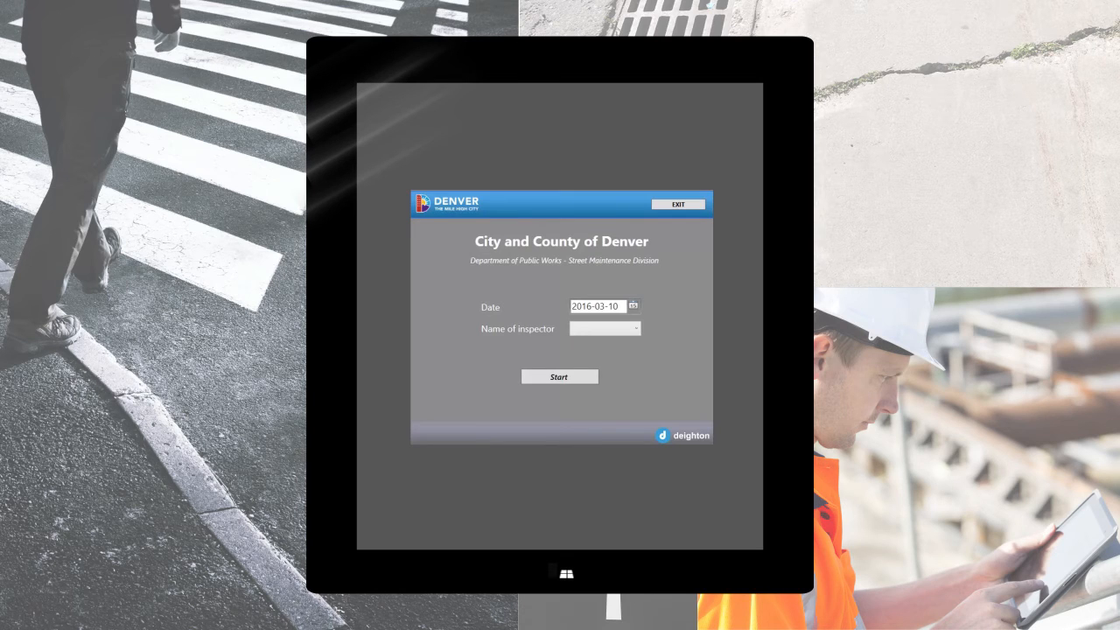